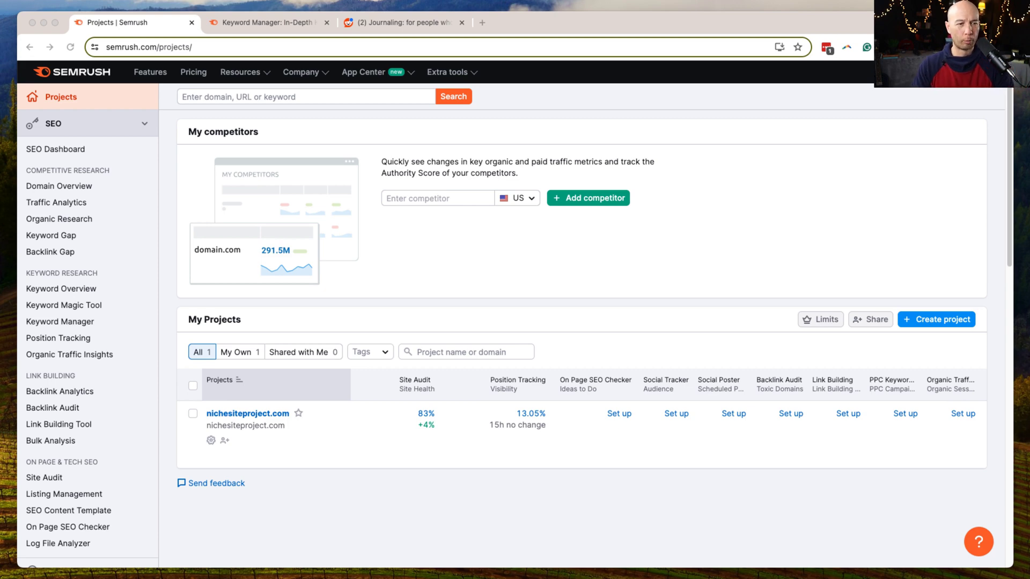
pyautogui.click(283, 120)
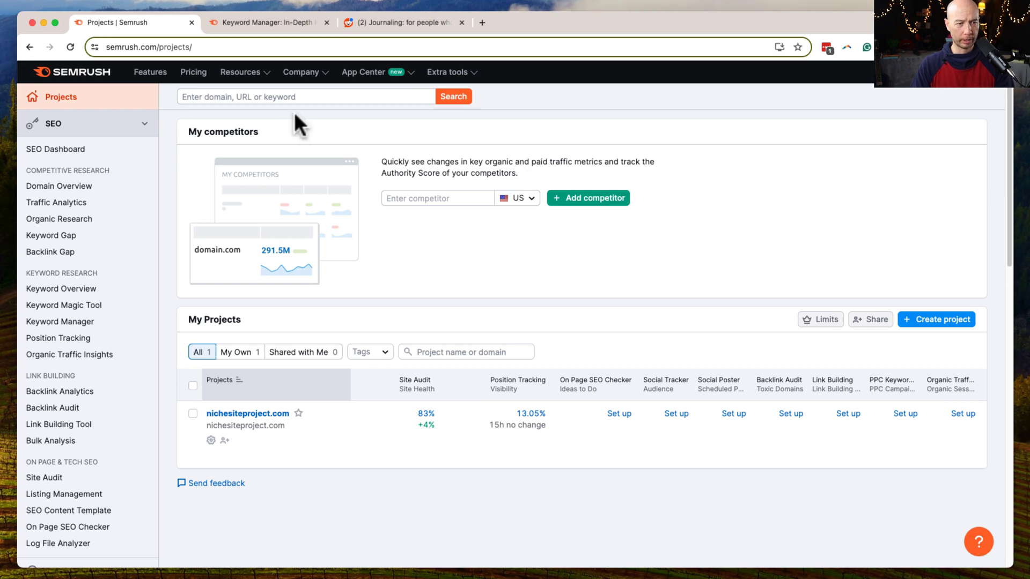
pyautogui.click(403, 23)
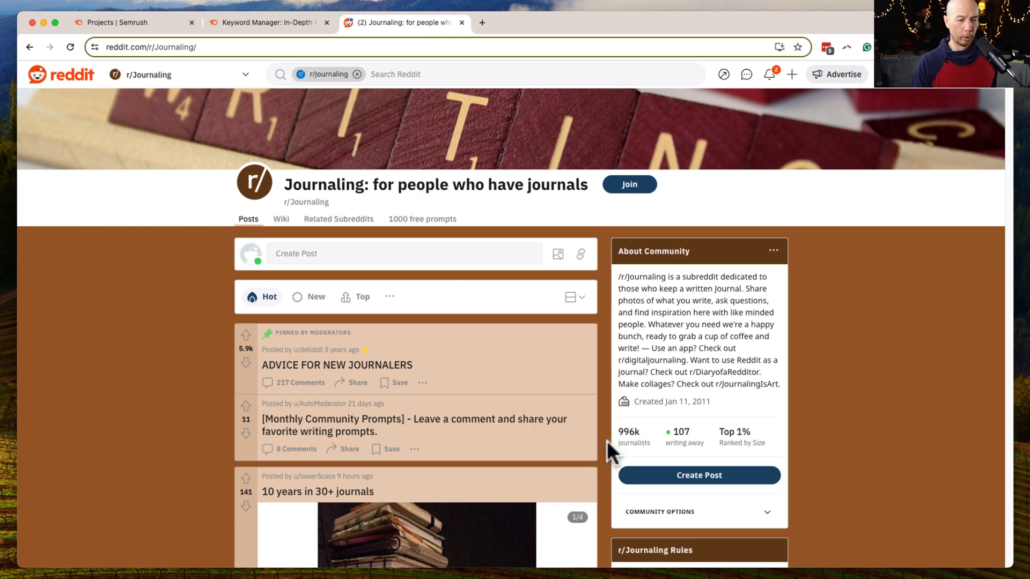
pyautogui.click(142, 47)
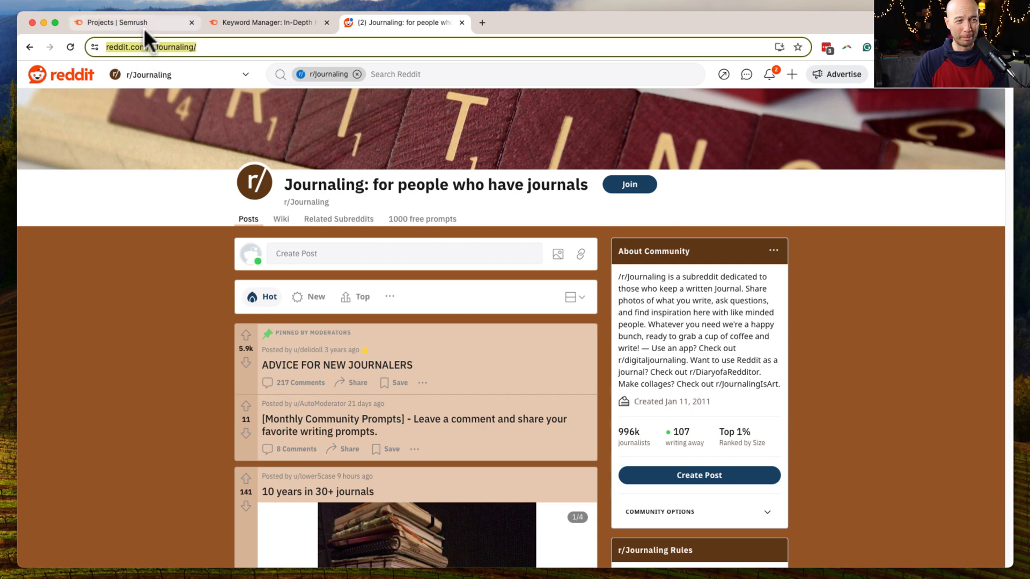
pyautogui.click(144, 28)
pyautogui.click(284, 96)
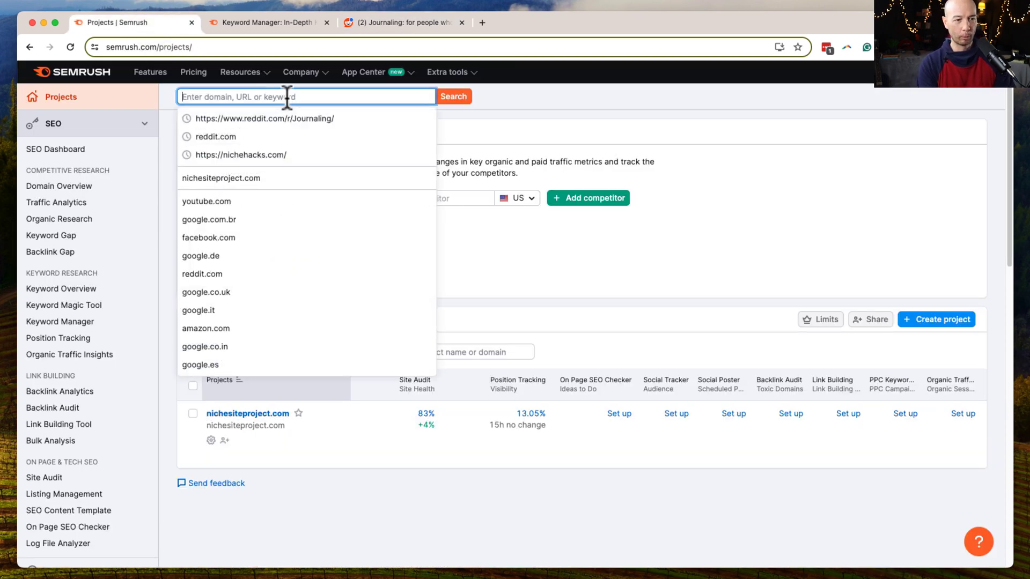
pyautogui.click(285, 121)
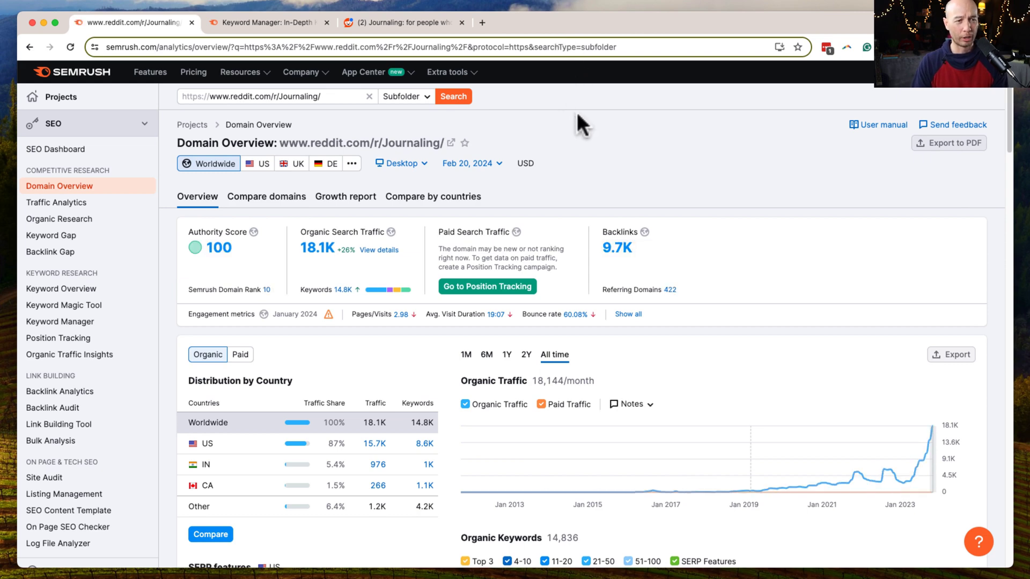
# - Examine the subreddit's overview metrics, organic traffic trend, top organic keywords and organic position distribution
pyautogui.click(253, 97)
pyautogui.doubleClick(298, 97)
pyautogui.click(535, 141)
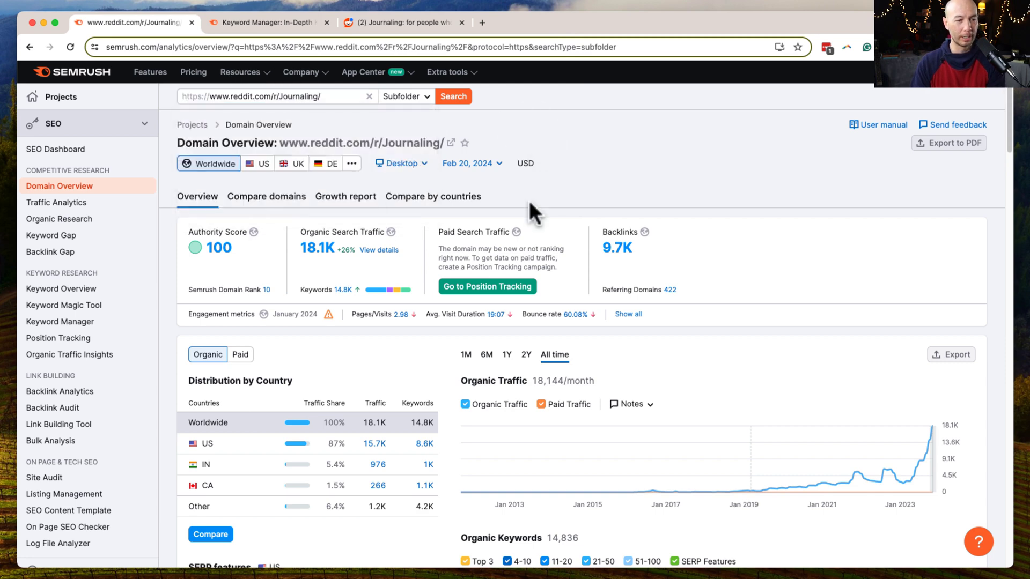
pyautogui.scroll(-1, 532, 328)
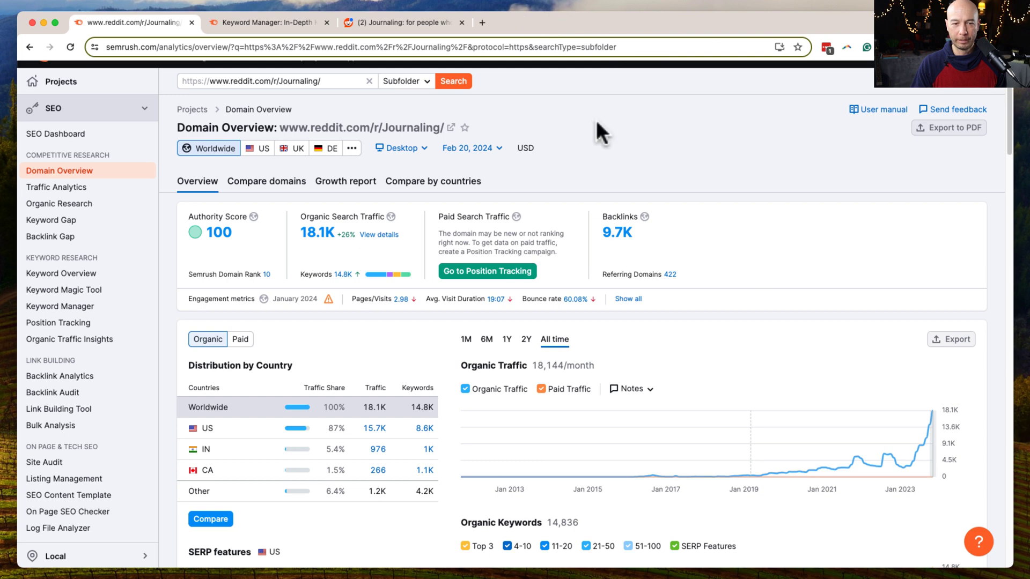
pyautogui.scroll(-2, 716, 155)
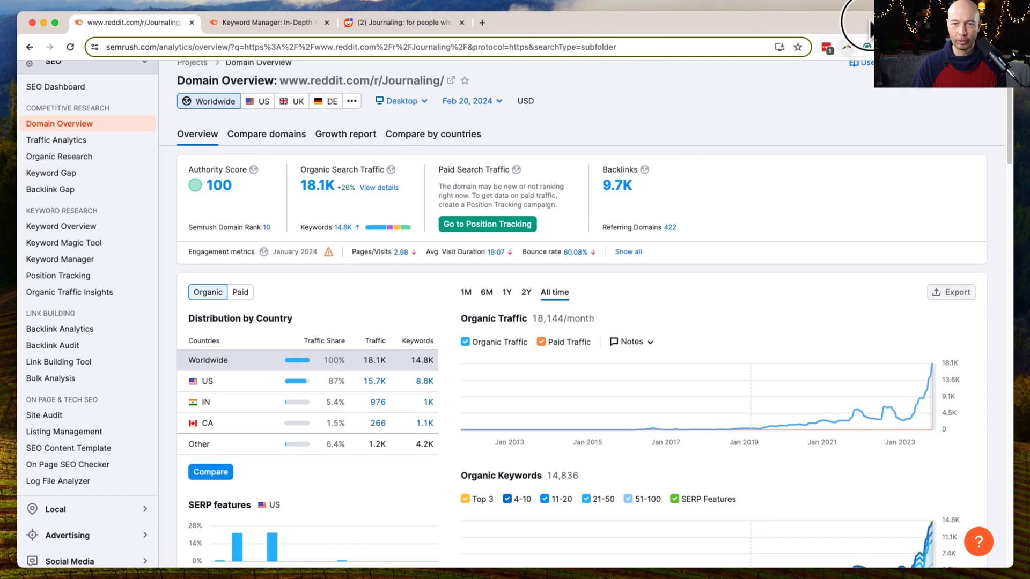
pyautogui.scroll(-2, 718, 175)
pyautogui.moveTo(825, 373)
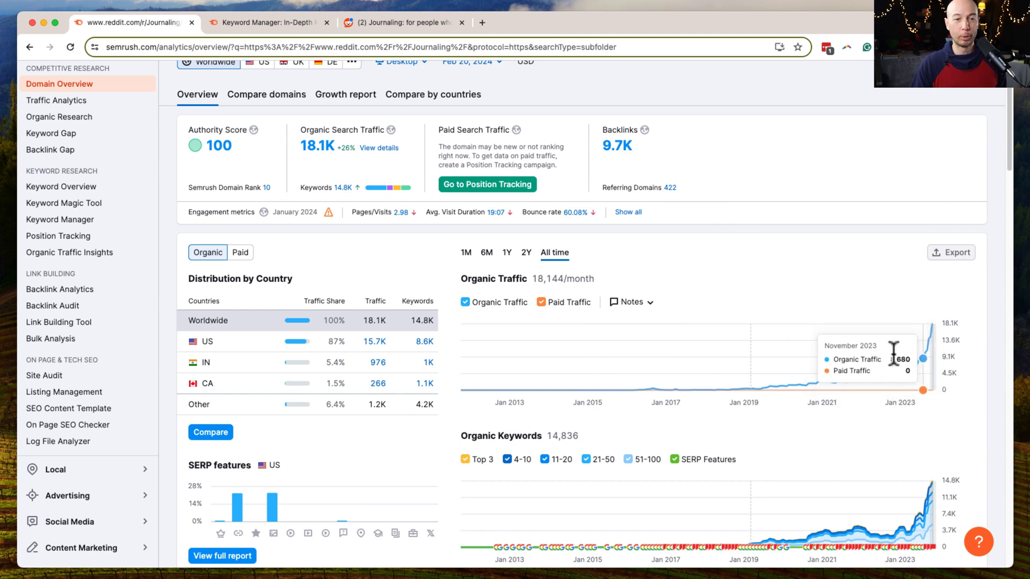
pyautogui.moveTo(900, 370)
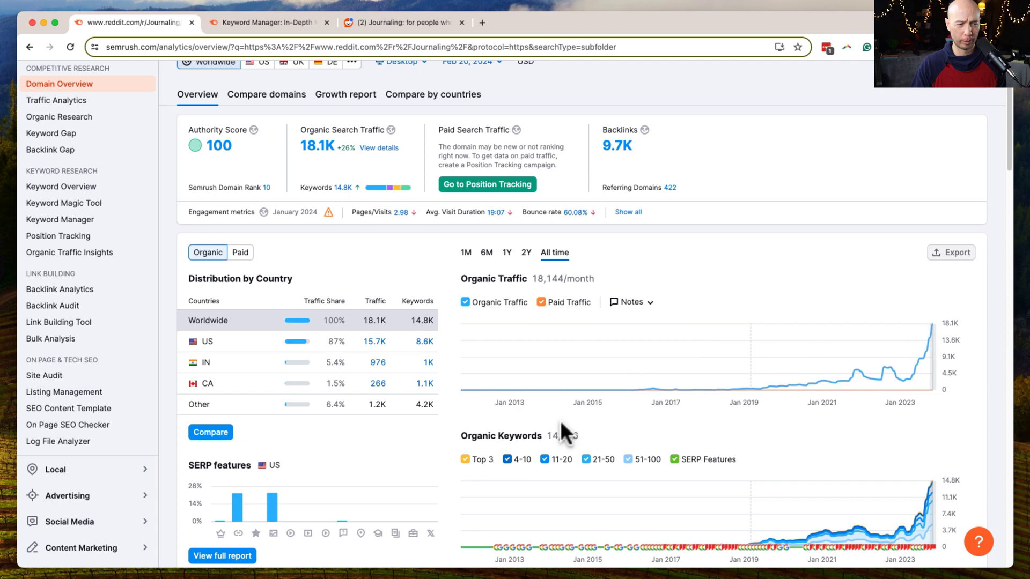
pyautogui.scroll(3, 472, 434)
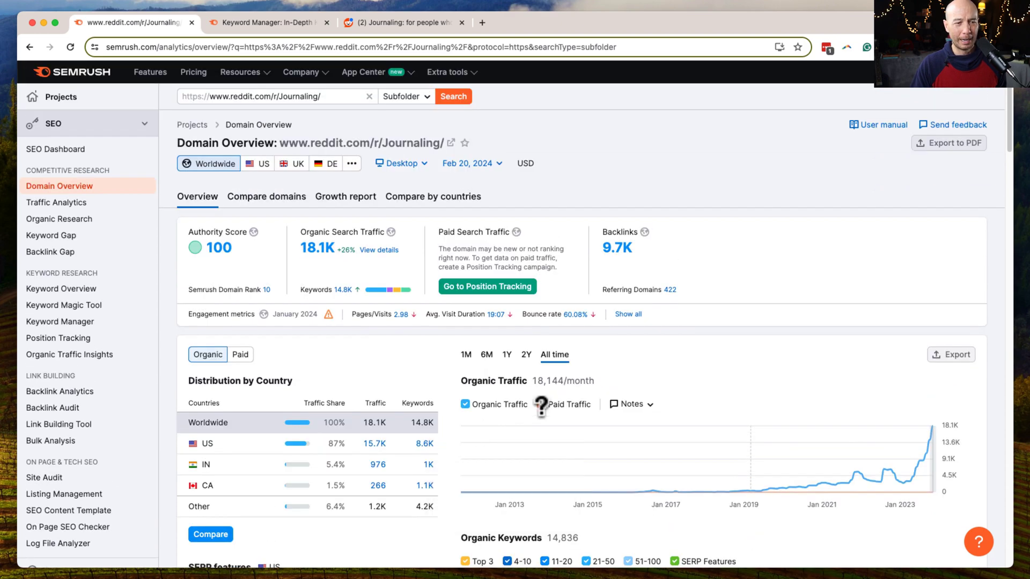
pyautogui.scroll(-7, 484, 408)
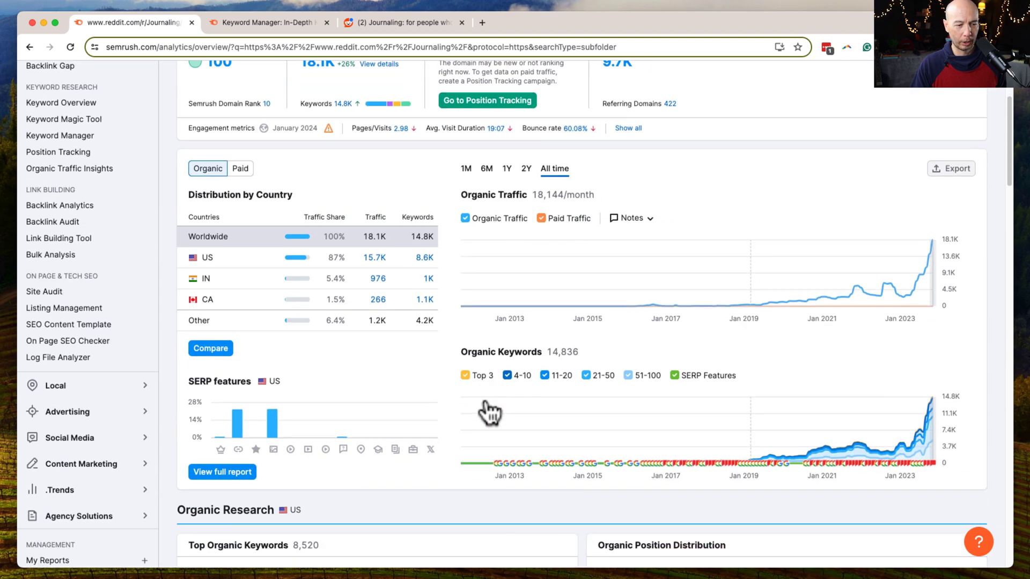
pyautogui.scroll(-2, 485, 398)
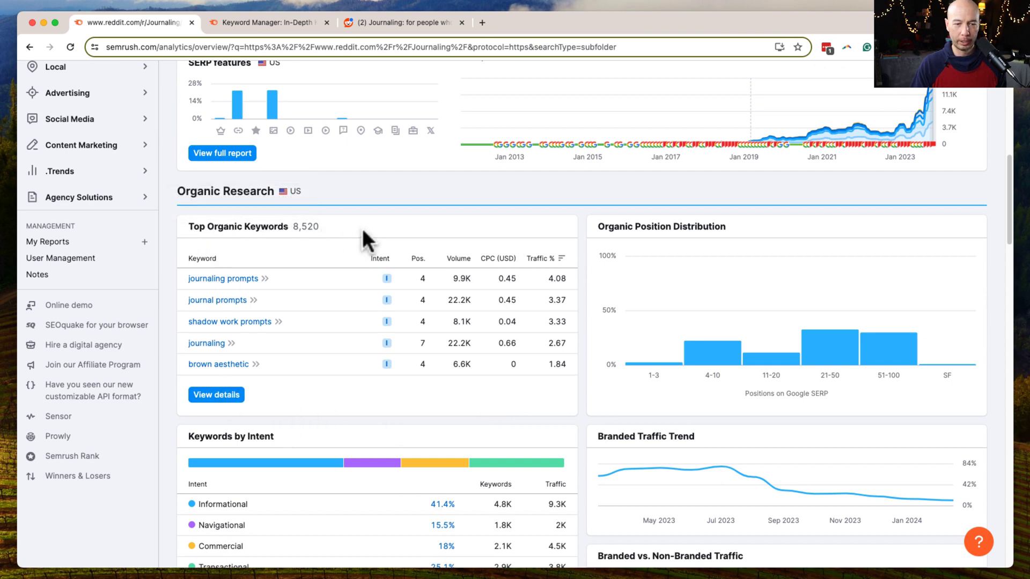
pyautogui.moveTo(711, 367)
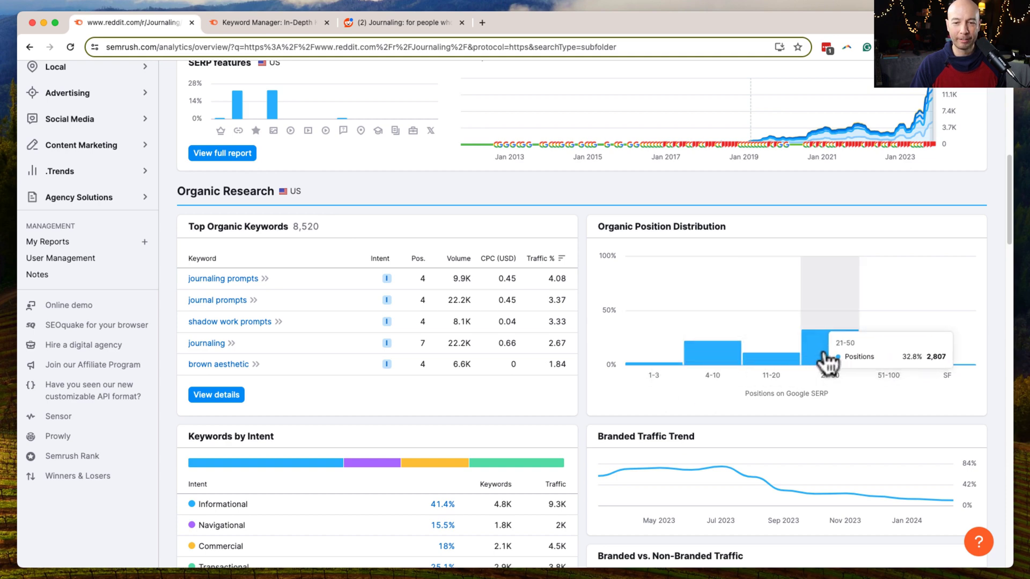
pyautogui.doubleClick(306, 225)
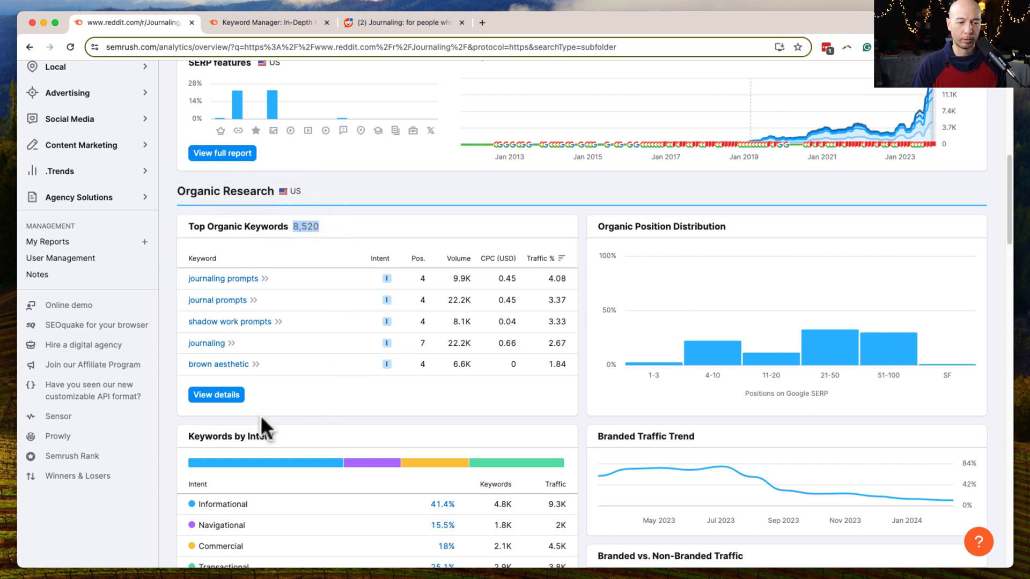
# - Open the full details of the top organic keywords and filter them to Top 20 positions
pyautogui.click(217, 395)
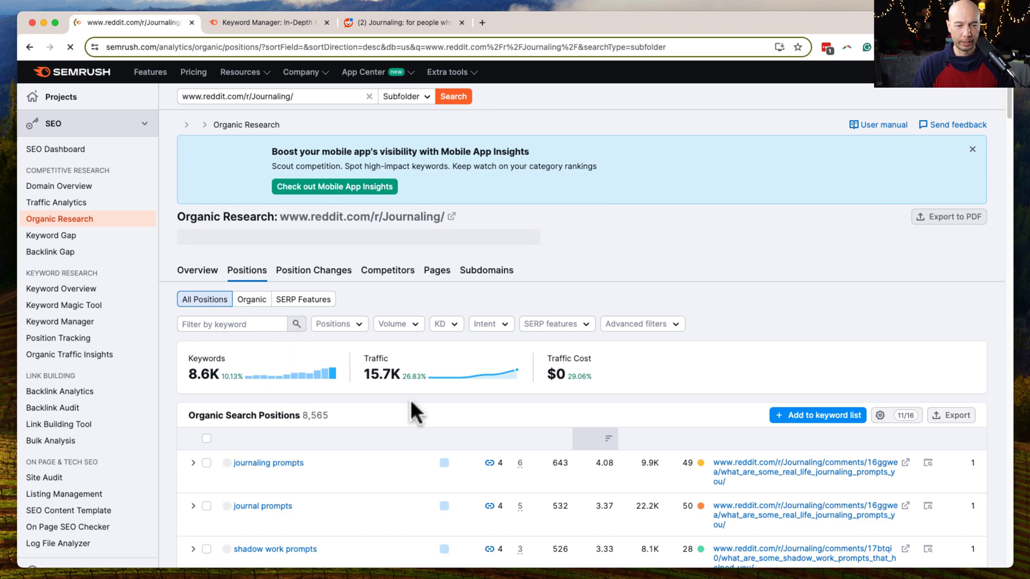
pyautogui.scroll(-3, 411, 400)
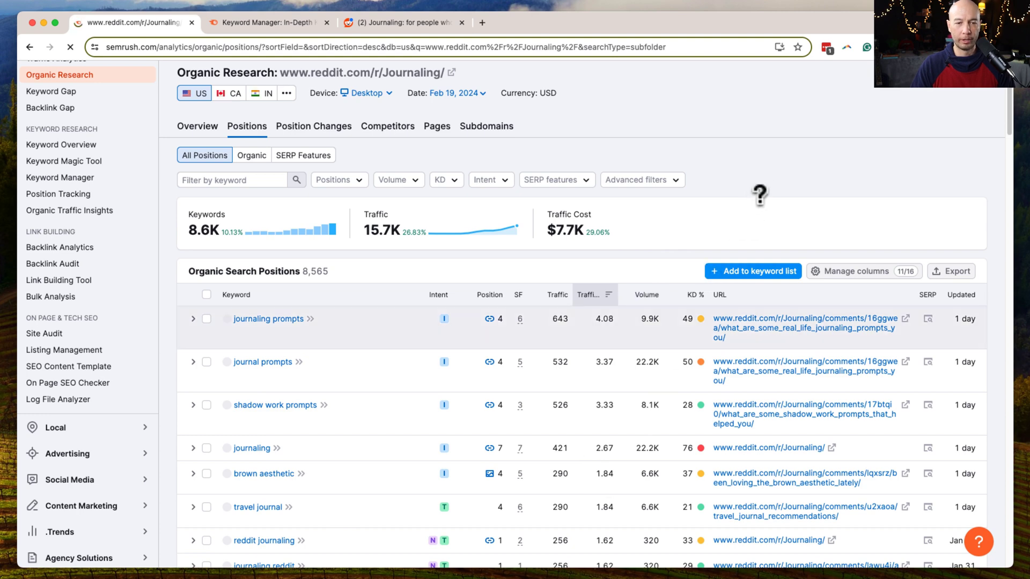
pyautogui.click(351, 185)
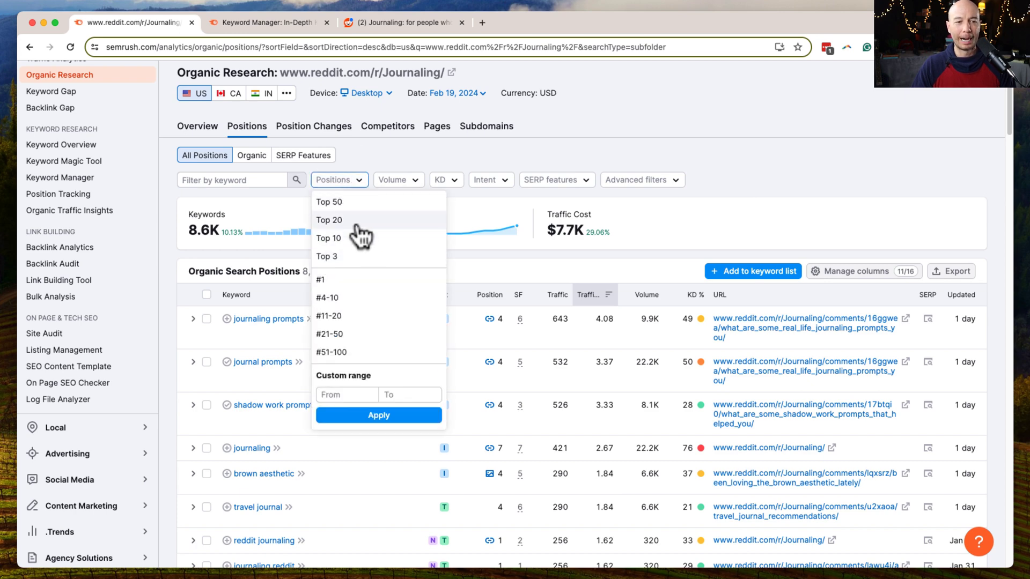
pyautogui.click(330, 222)
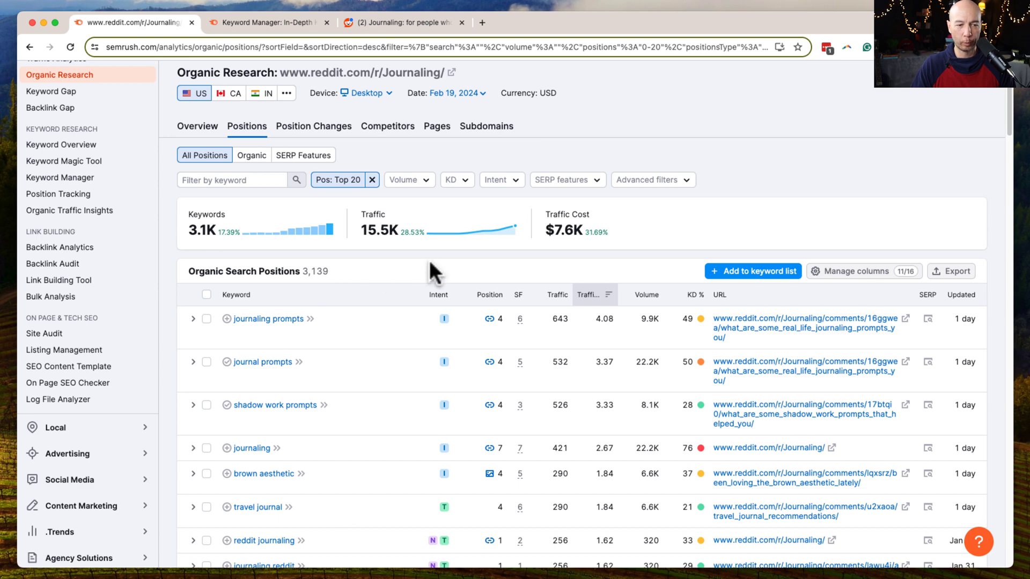
# - Filter the keywords by a custom keyword difficulty range with an upper limit of 29
pyautogui.click(466, 183)
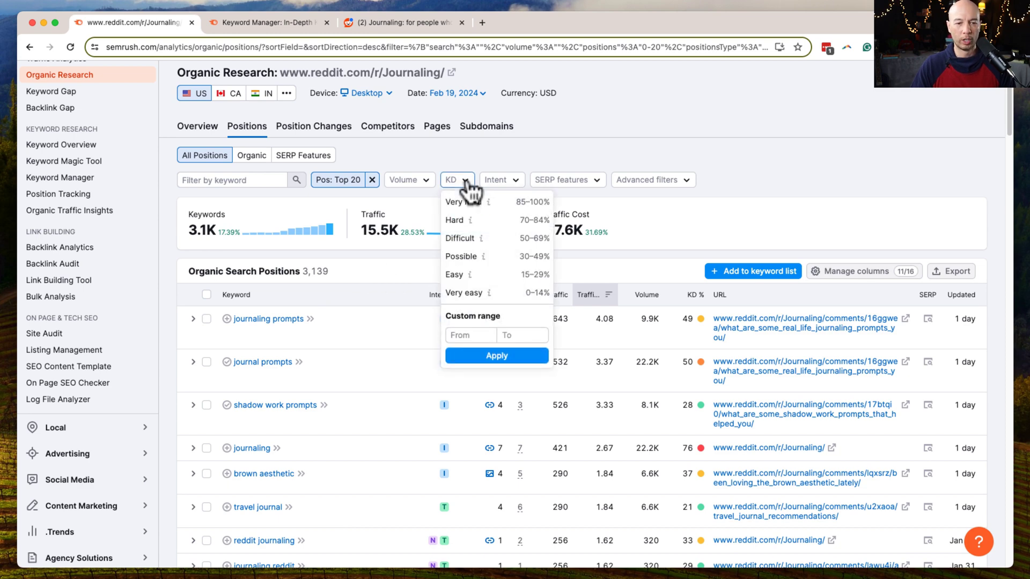
pyautogui.click(520, 335)
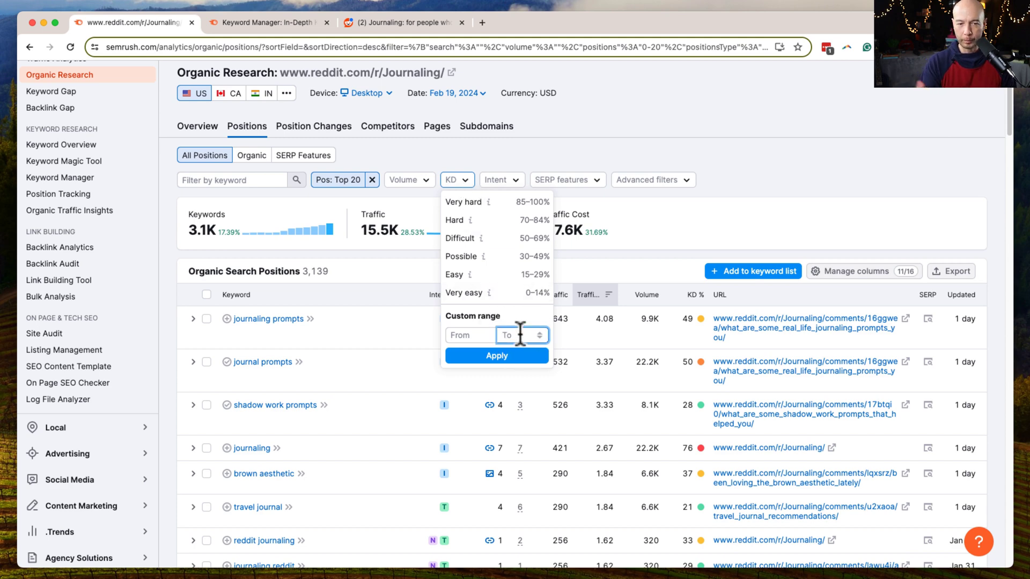
pyautogui.write('29')
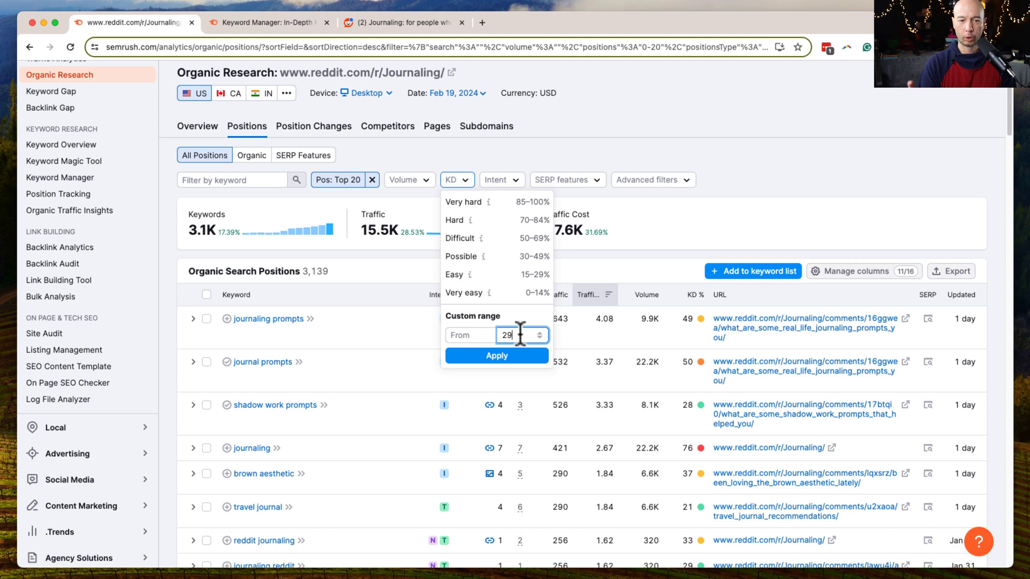
pyautogui.click(463, 358)
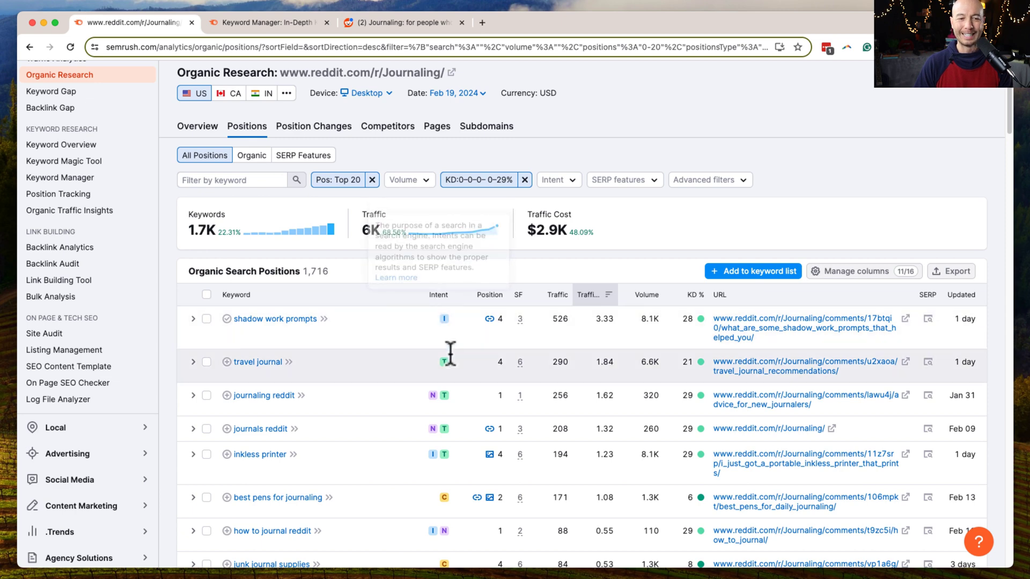
# - Filter the keywords to Informational search intent
pyautogui.click(567, 181)
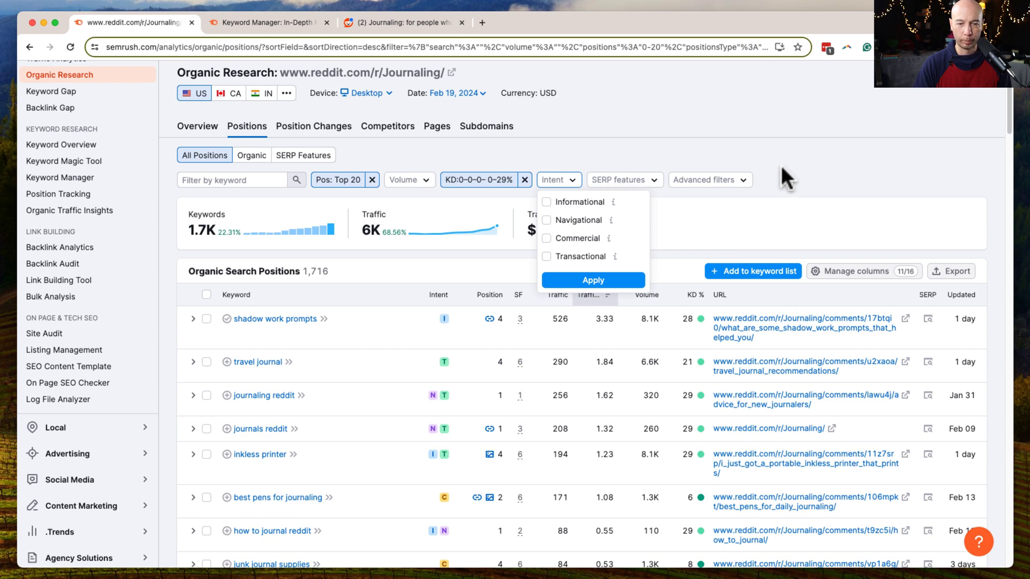
pyautogui.click(547, 204)
pyautogui.click(574, 279)
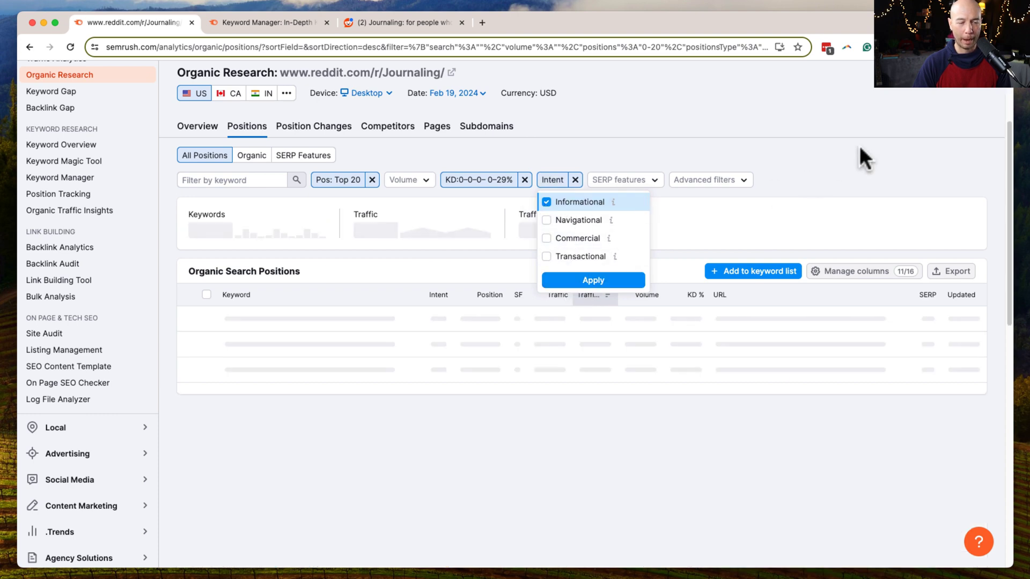
pyautogui.click(858, 158)
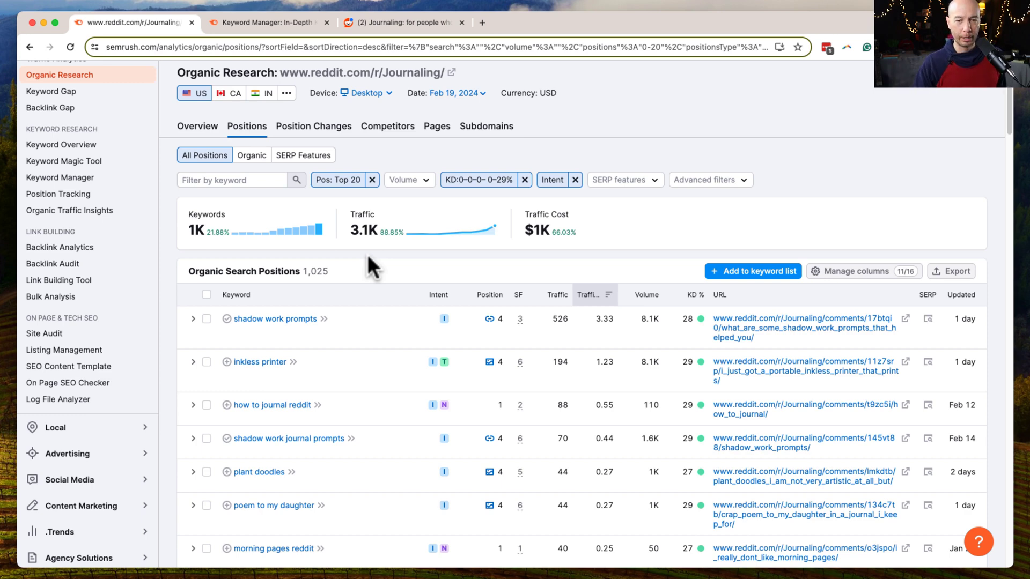
# - Apply an advanced filter that excludes keywords containing "reddit"
pyautogui.click(740, 182)
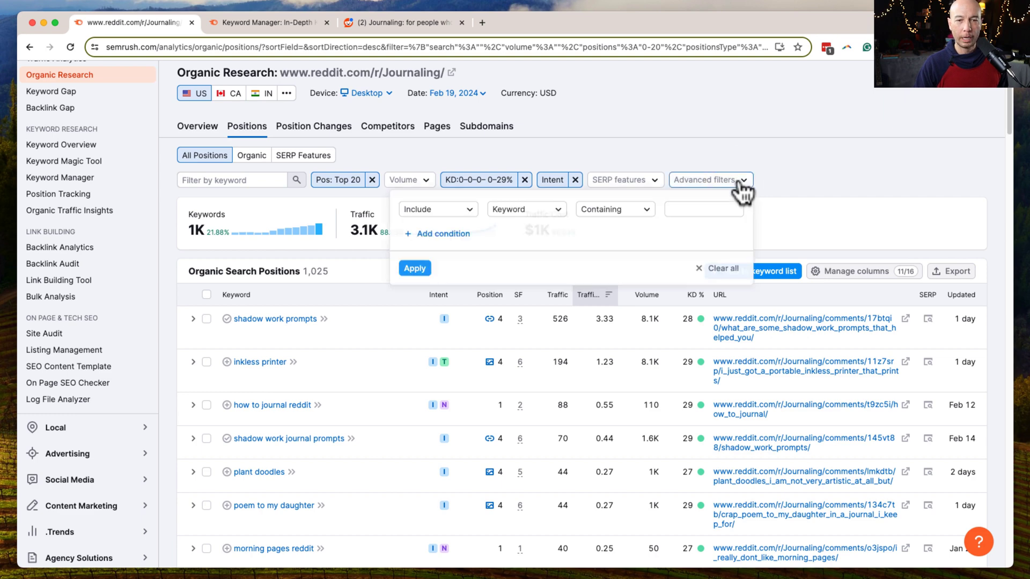
pyautogui.click(456, 209)
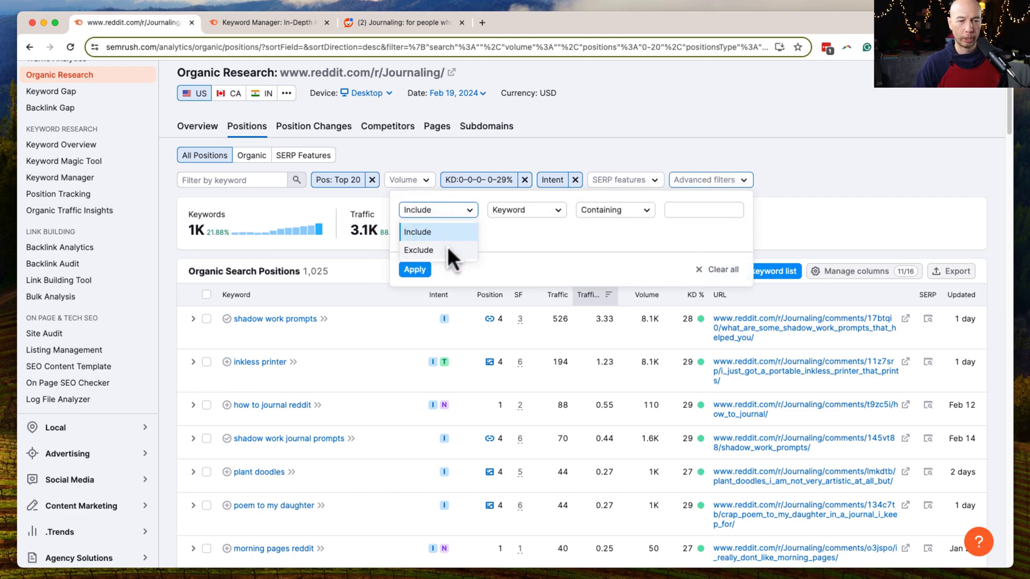
pyautogui.click(418, 250)
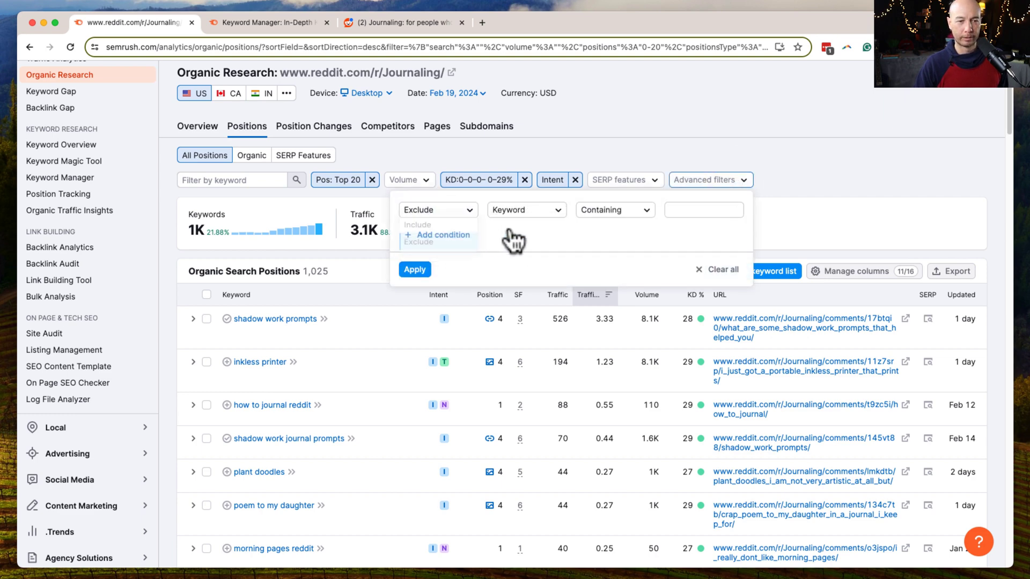
pyautogui.click(703, 210)
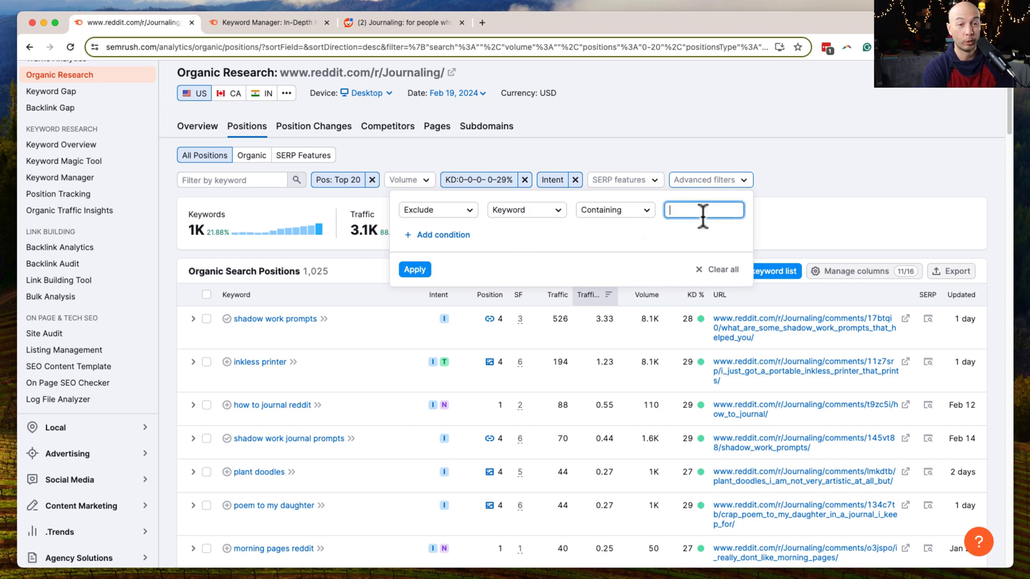
pyautogui.write('reddit')
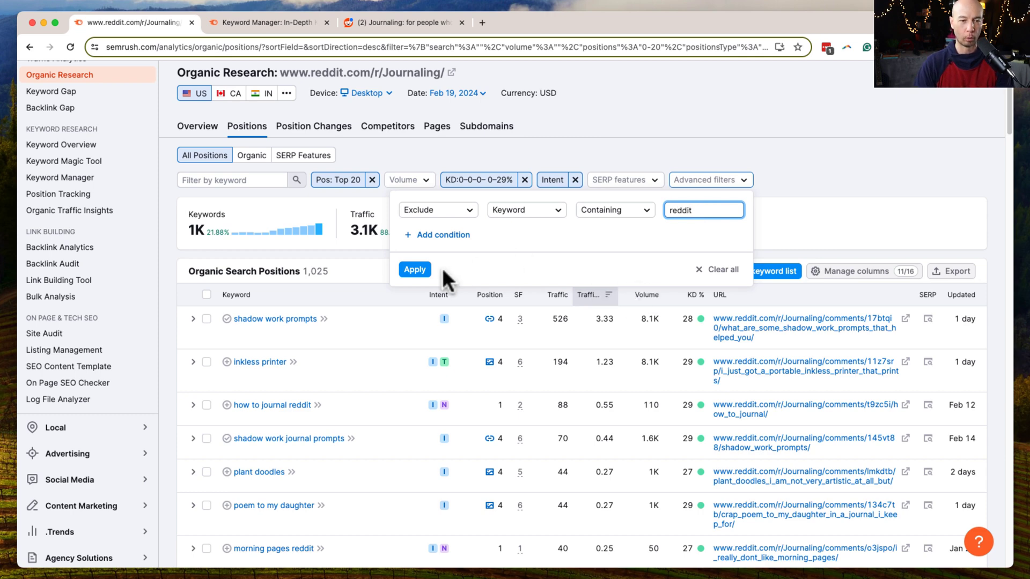
pyautogui.click(408, 275)
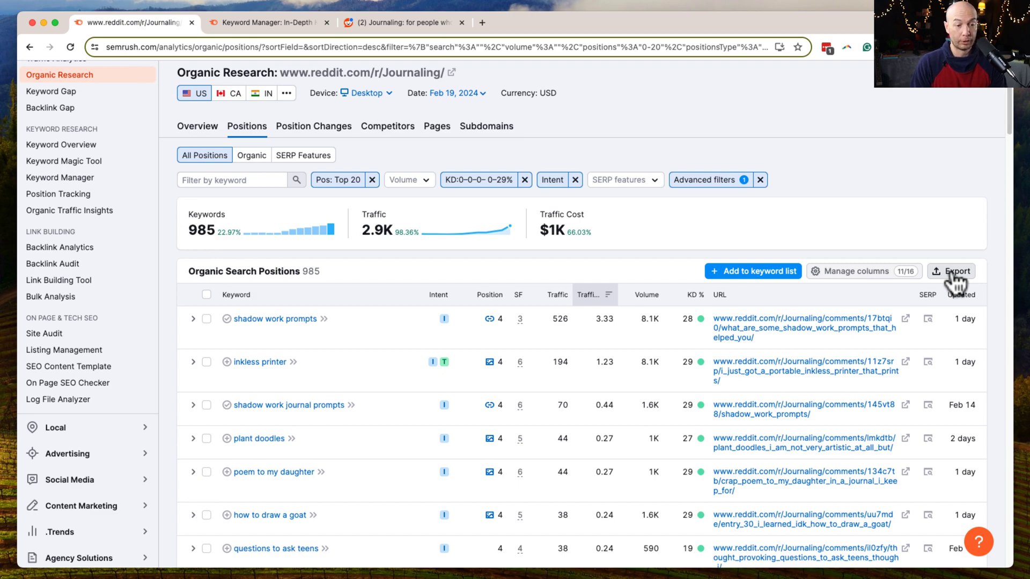
# - Review the filtered list of organic search positions for keyword ideas
pyautogui.scroll(-3, 394, 410)
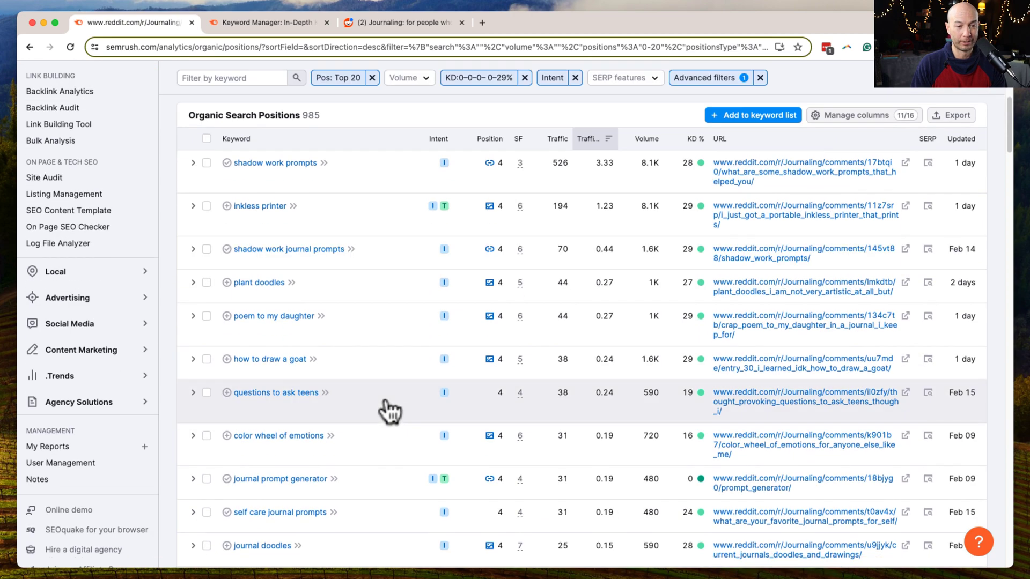
pyautogui.scroll(-6, 389, 412)
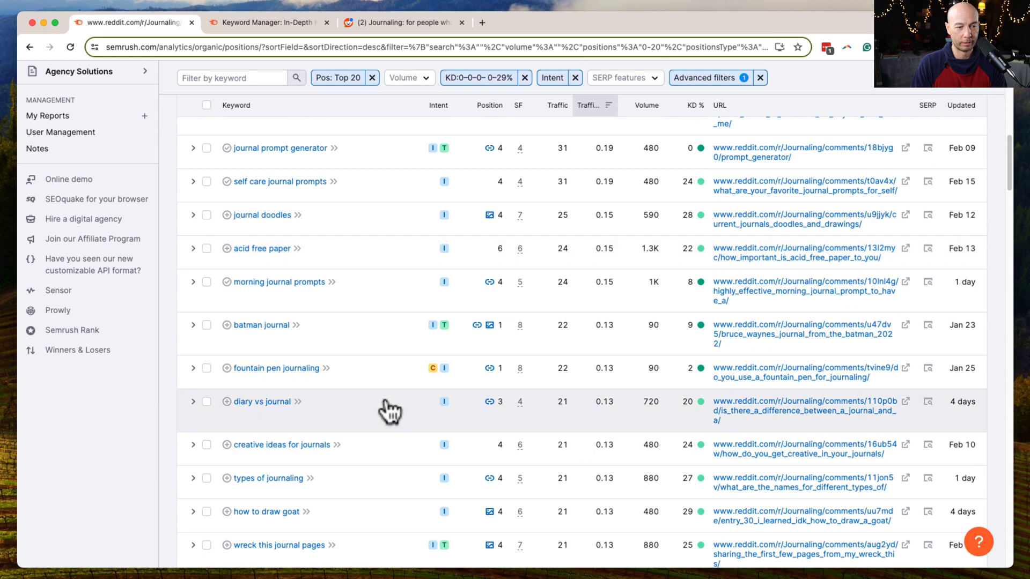
pyautogui.scroll(5, 390, 411)
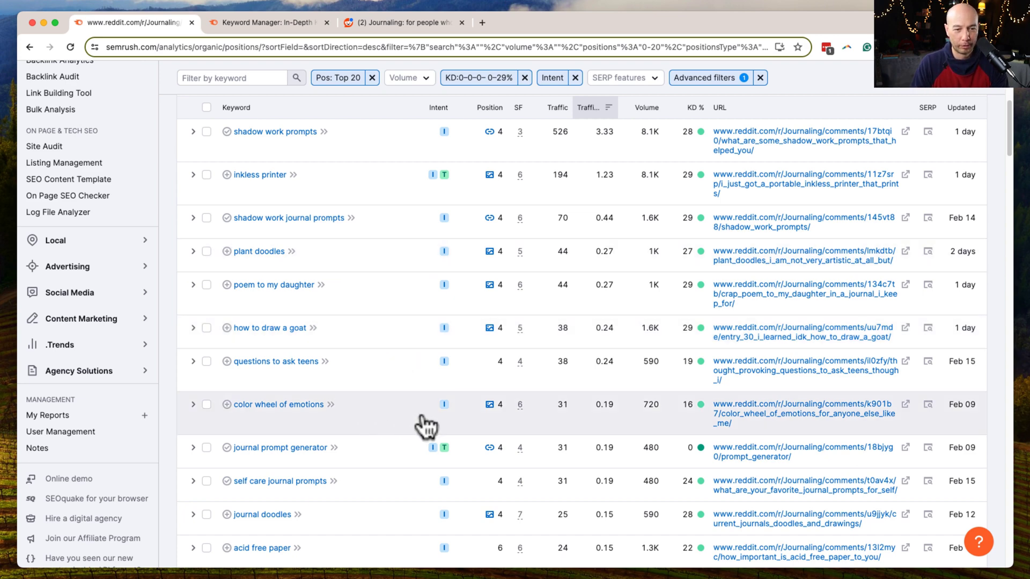
# - Open the Keyword Magic Tool and look over its start page
pyautogui.scroll(5, 425, 425)
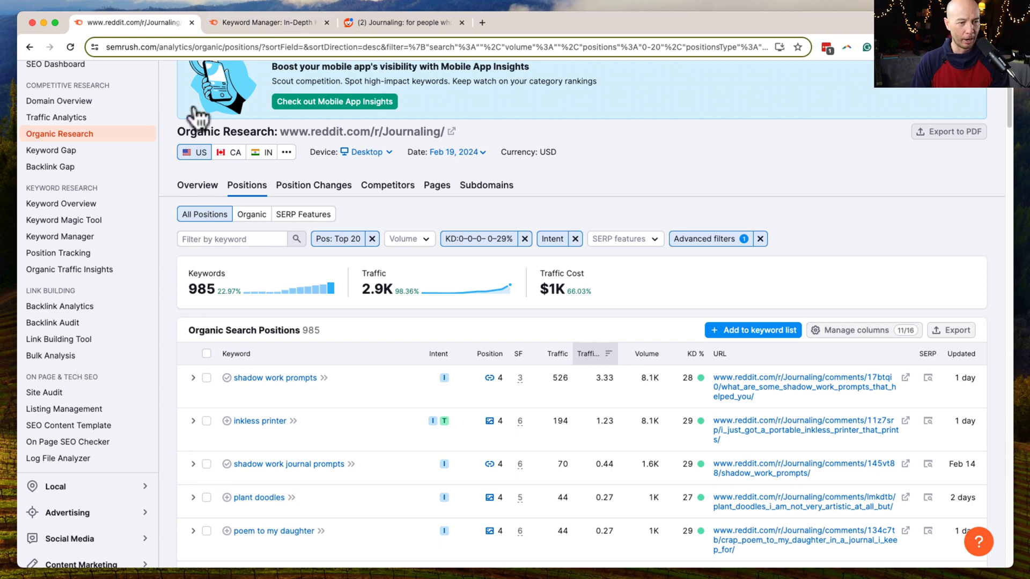
pyautogui.click(115, 219)
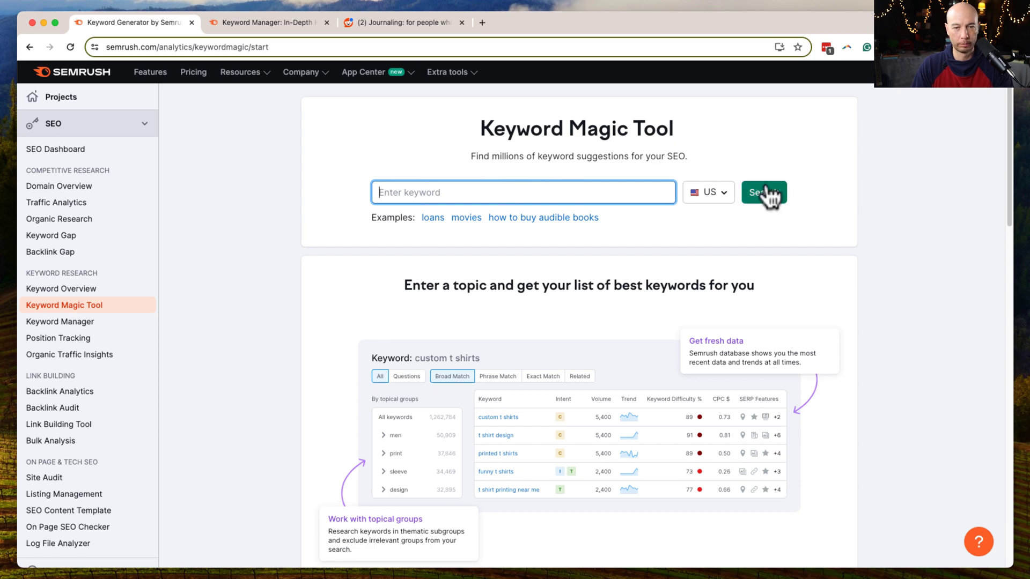
pyautogui.scroll(-12, 461, 259)
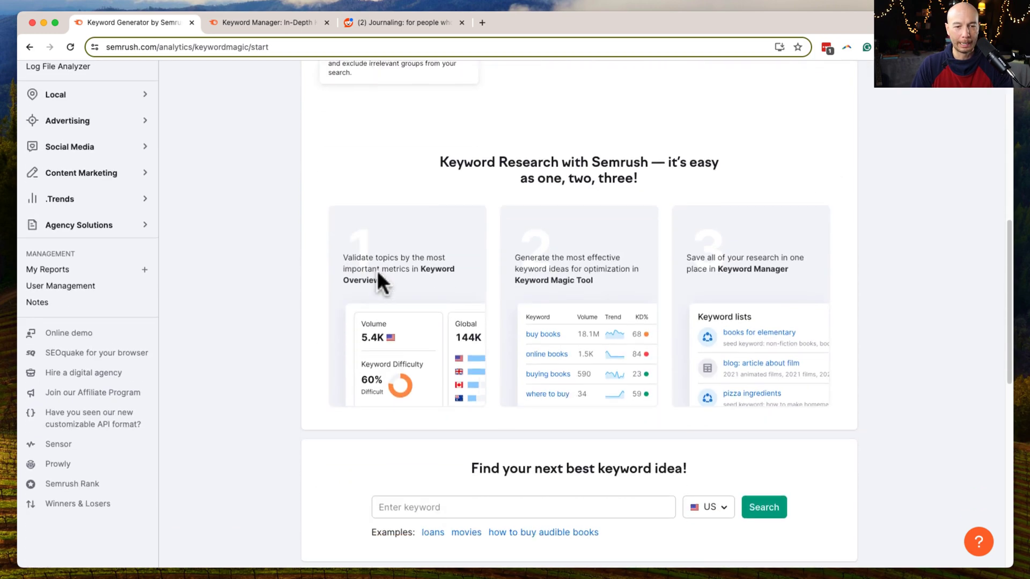
pyautogui.scroll(-7, 343, 304)
pyautogui.scroll(19, 342, 304)
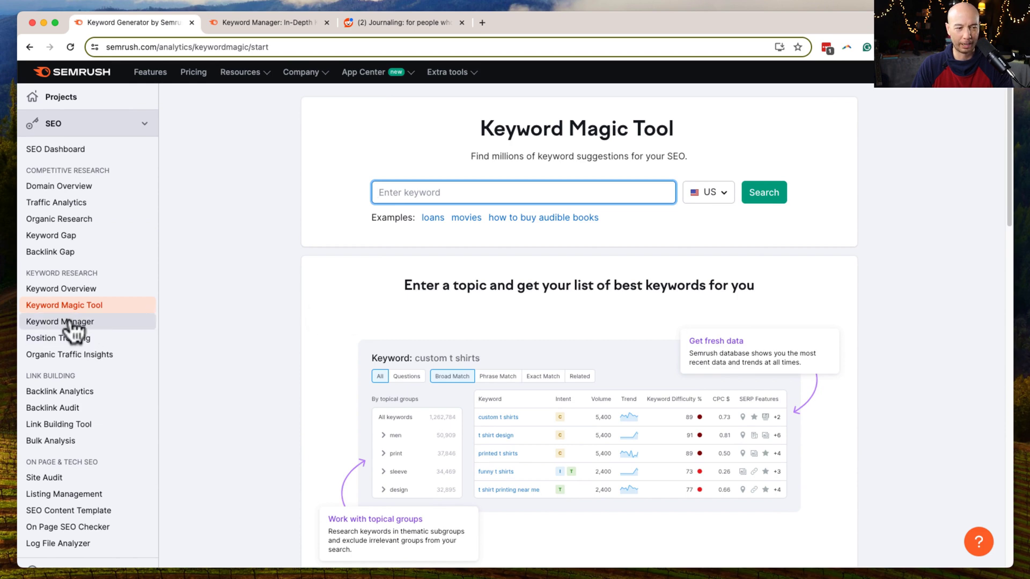
# - Open the "journal prompts" keyword list in the Keyword Manager
pyautogui.click(69, 322)
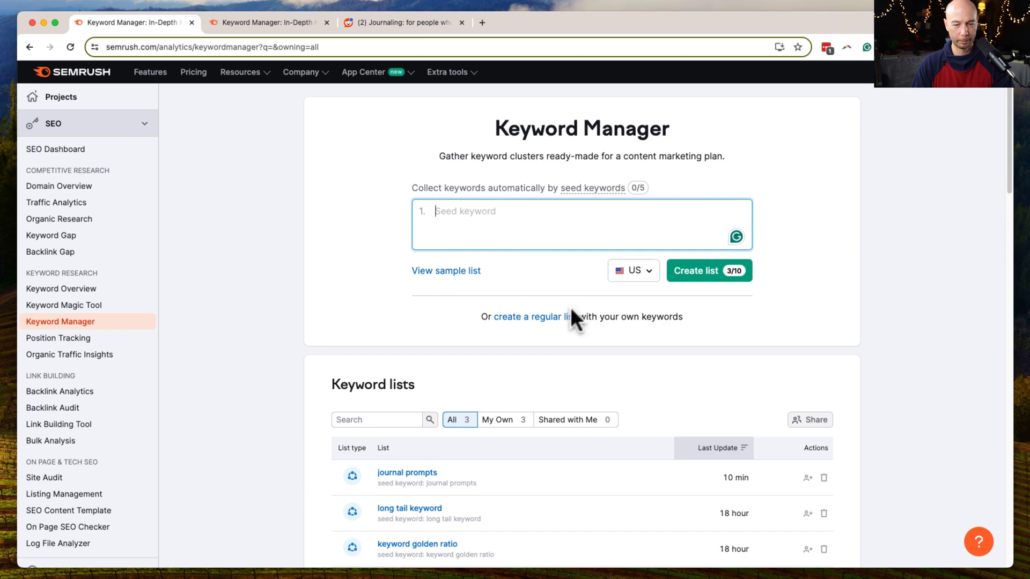
pyautogui.scroll(-3, 332, 477)
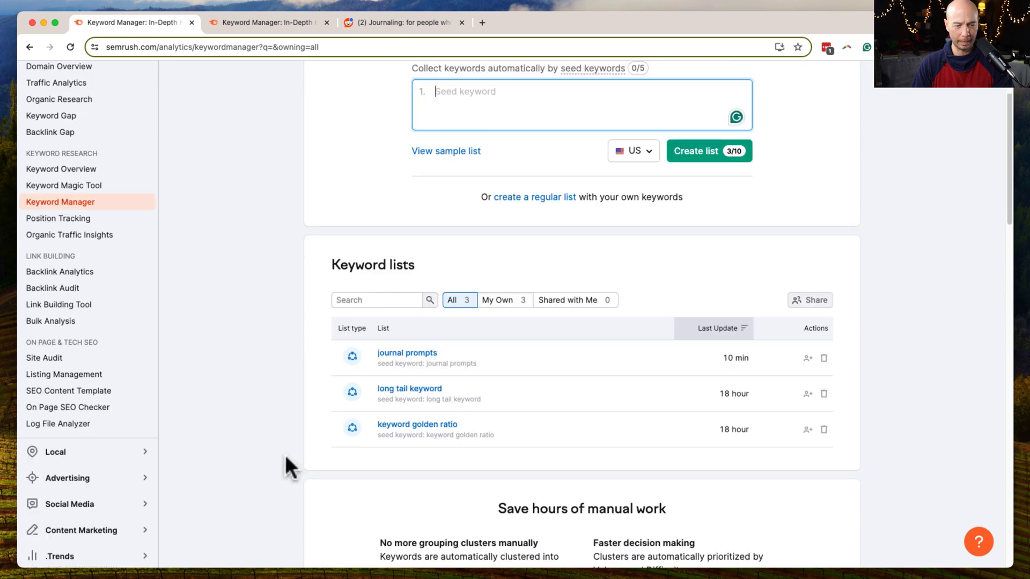
pyautogui.click(410, 353)
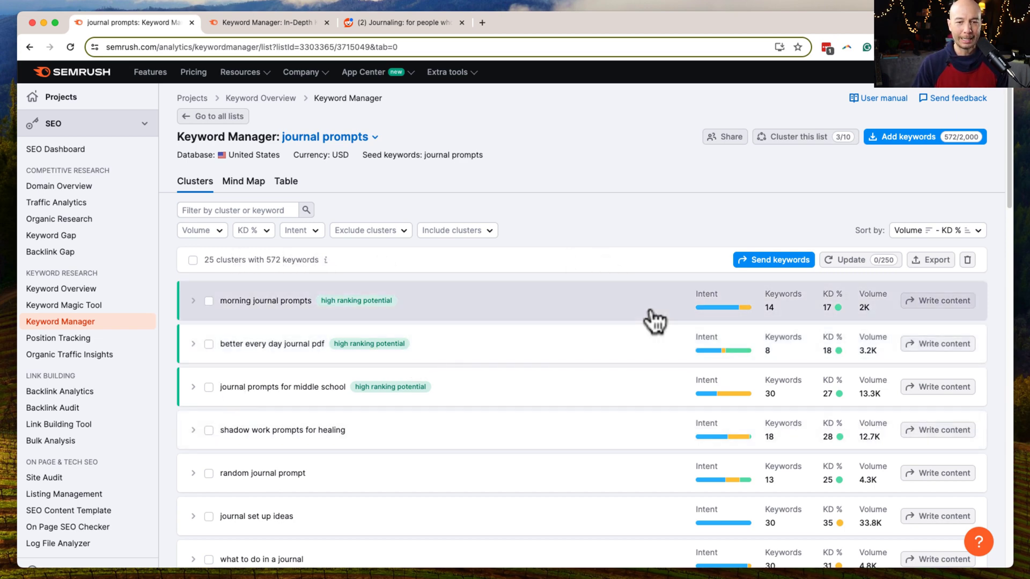
pyautogui.moveTo(740, 318)
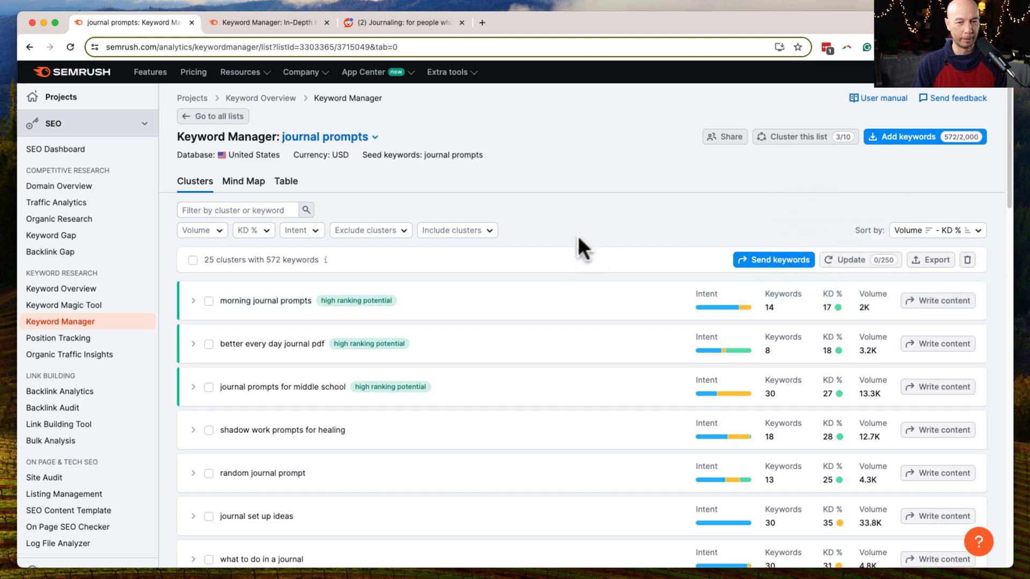
# - Expand the "morning journal prompts" cluster, review its keywords and their search intent, and collapse it again
pyautogui.scroll(-1, 342, 269)
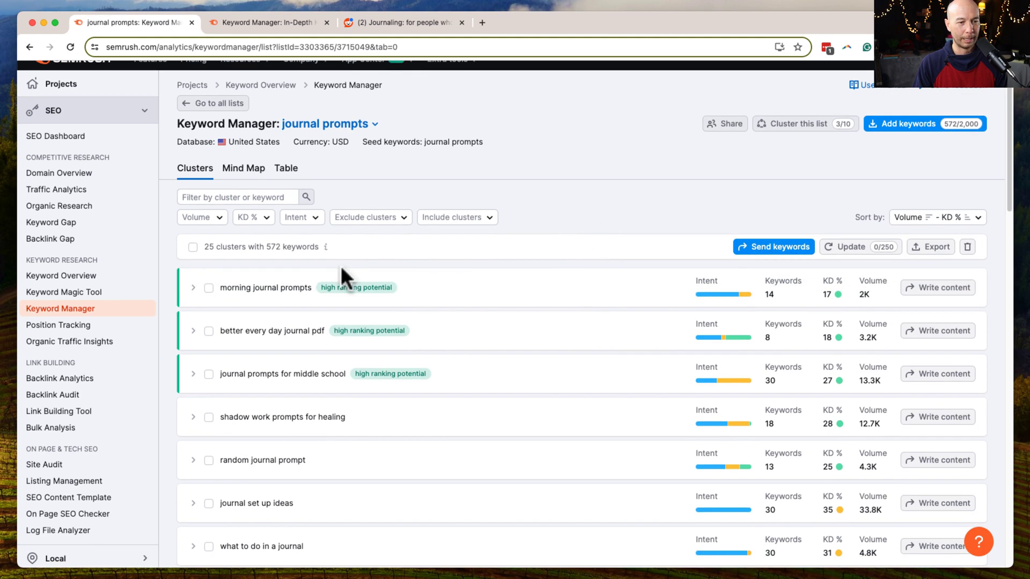
pyautogui.click(192, 288)
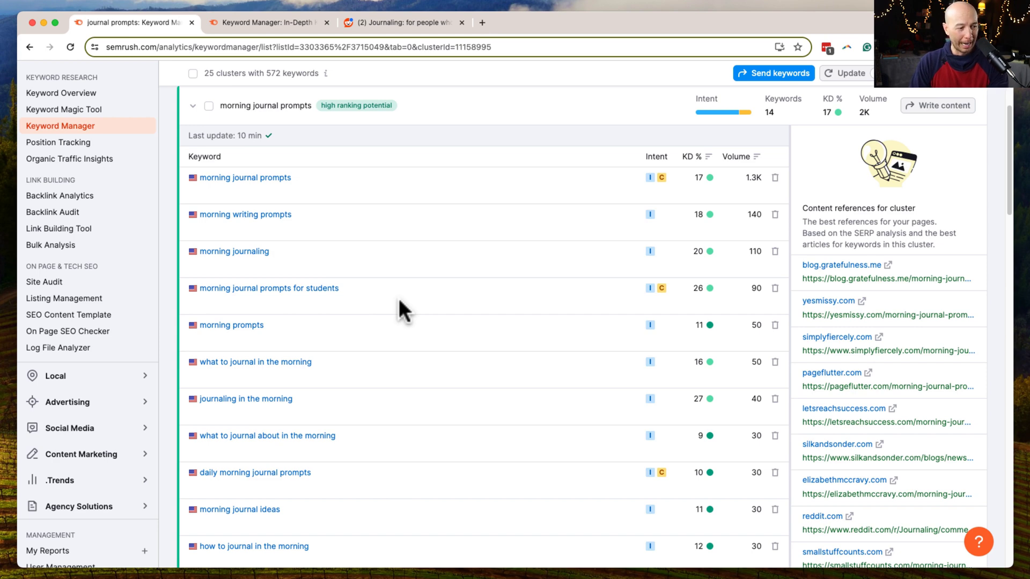
pyautogui.scroll(-5, 399, 302)
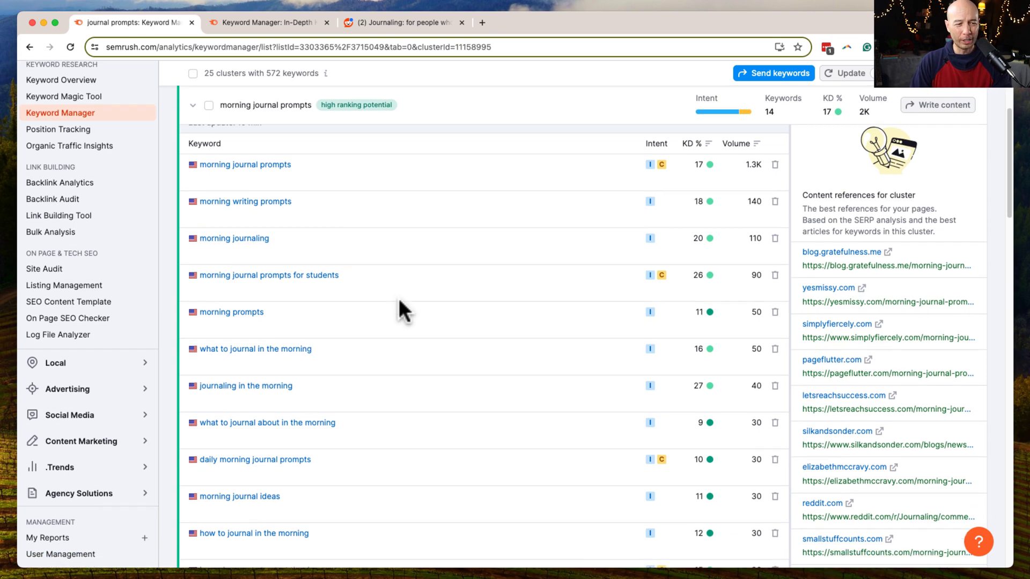
pyautogui.scroll(10, 585, 376)
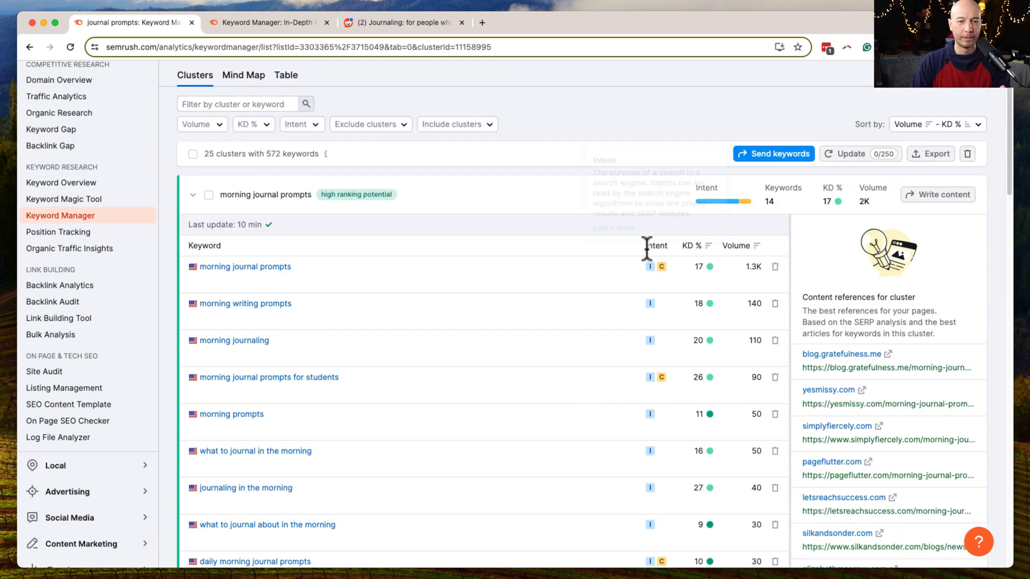
pyautogui.moveTo(661, 268)
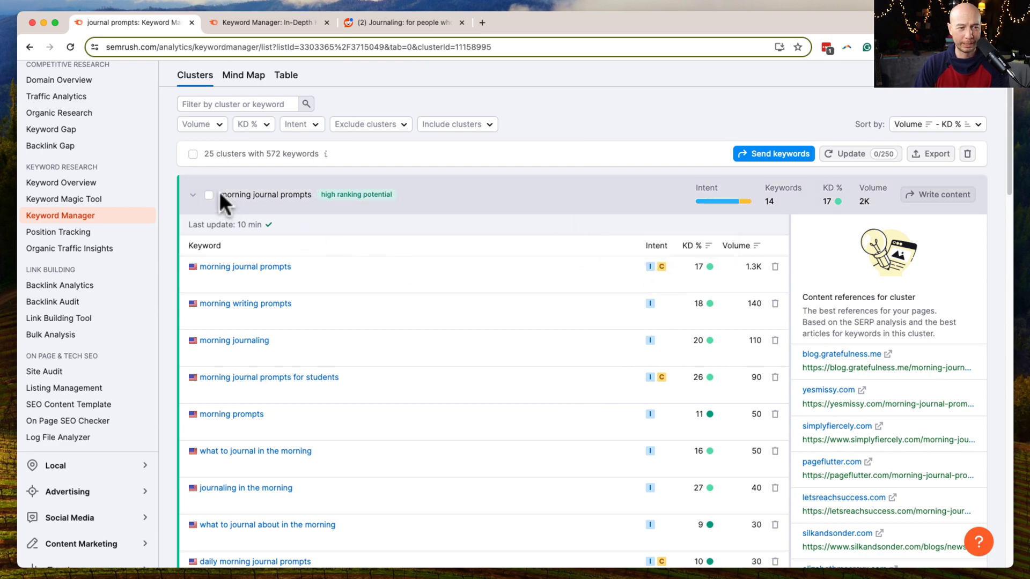
pyautogui.click(189, 195)
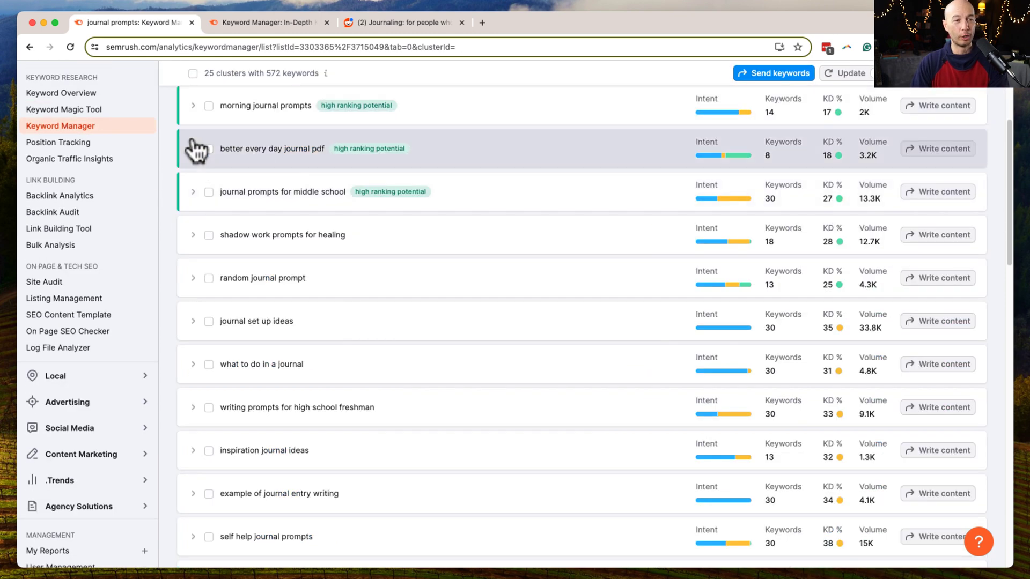
# - Look through the full list of "journal prompts" clusters, comparing their intent, keyword difficulty and volume
pyautogui.scroll(2, 293, 170)
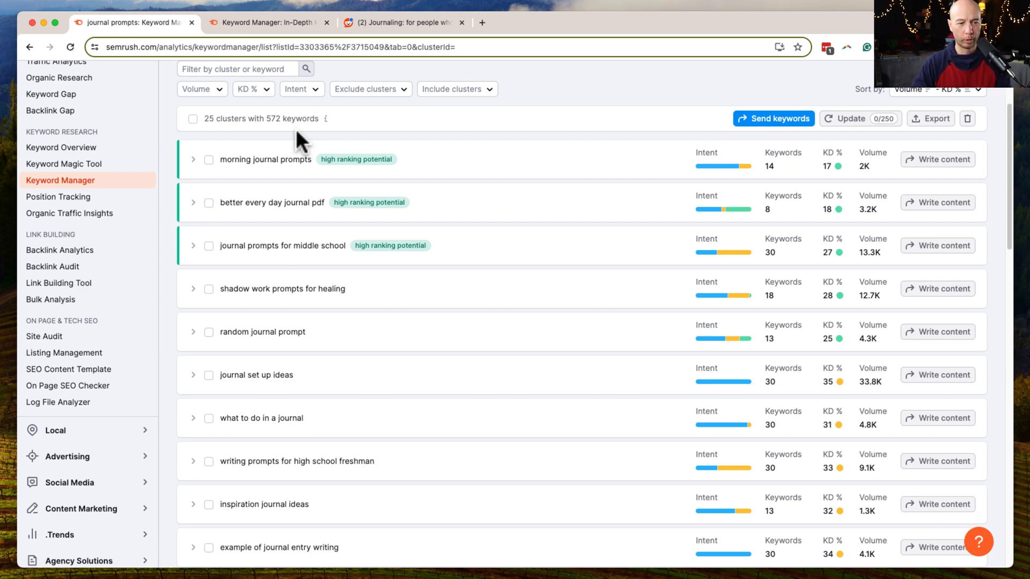
pyautogui.scroll(-5, 321, 318)
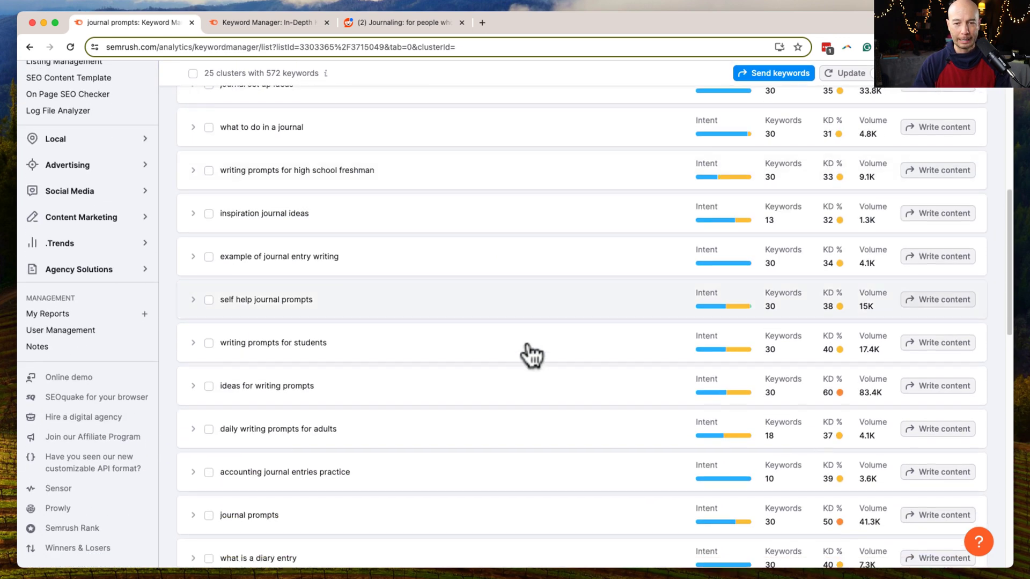
pyautogui.scroll(-2, 541, 376)
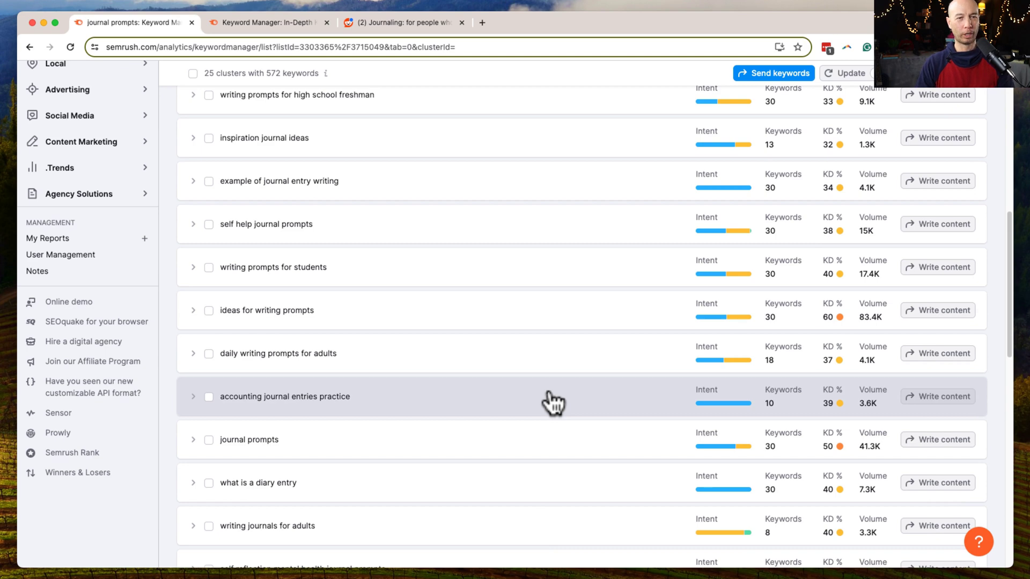
pyautogui.scroll(-3, 561, 454)
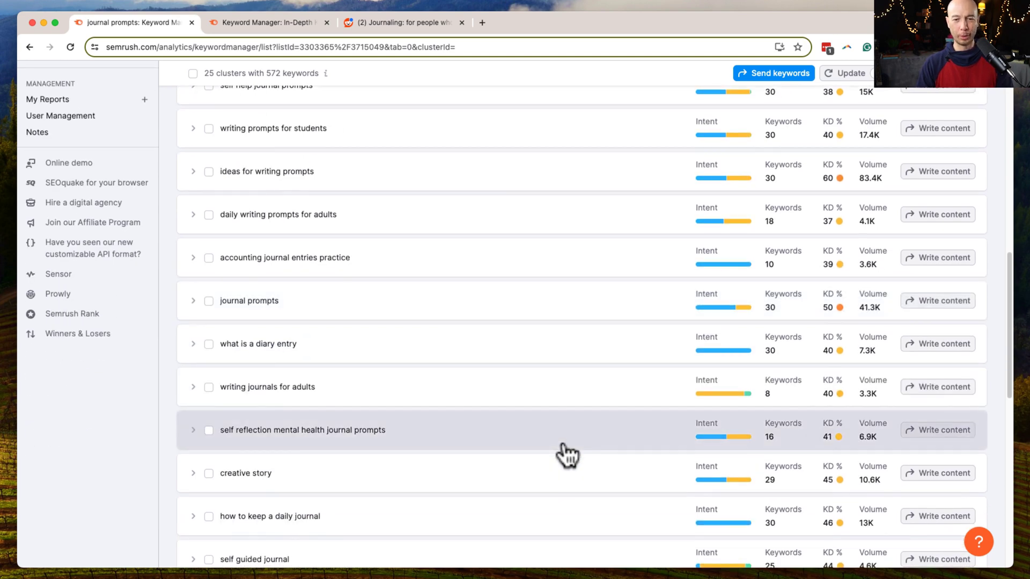
pyautogui.scroll(-4, 567, 455)
pyautogui.scroll(15, 568, 453)
pyautogui.scroll(3, 568, 453)
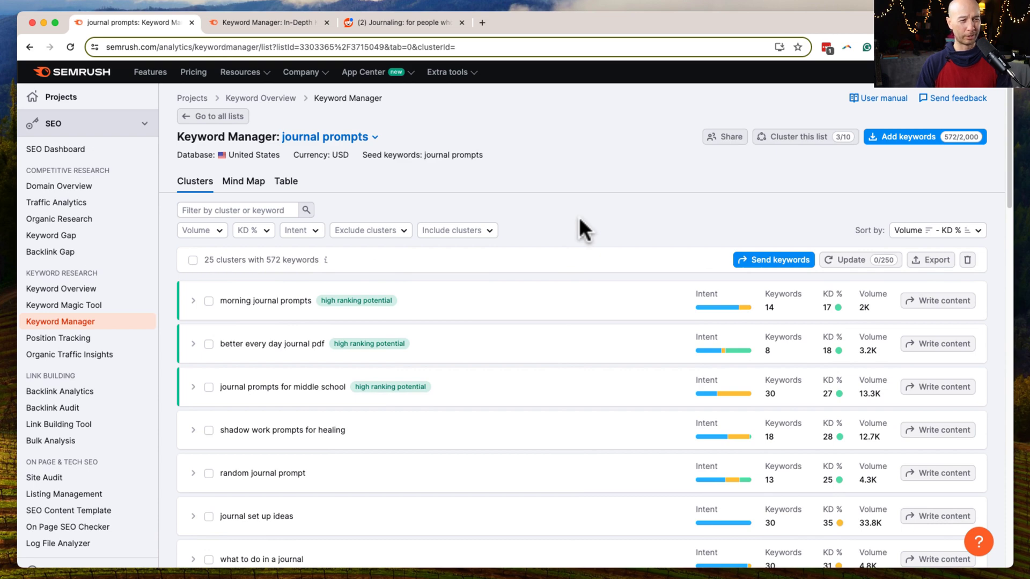